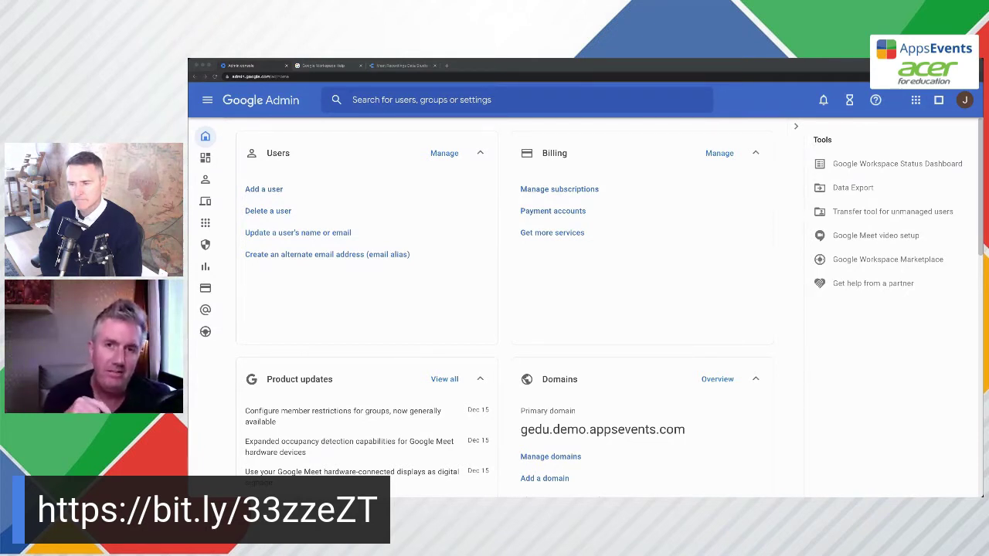
- Open the Drive audit log from the admin console's Reporting section
{"action": "left_click", "coordinate": [774, 268]}
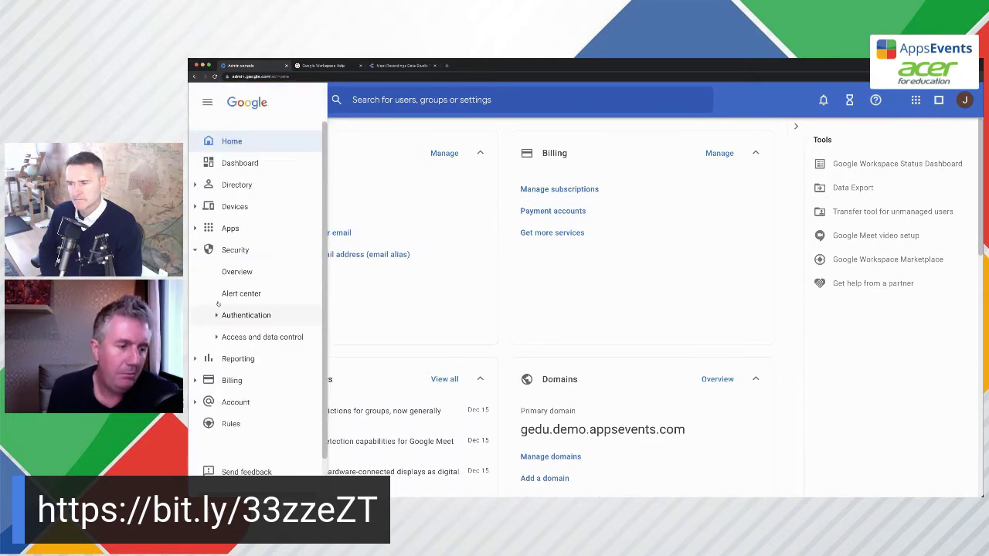
{"action": "mouse_move", "coordinate": [189, 263]}
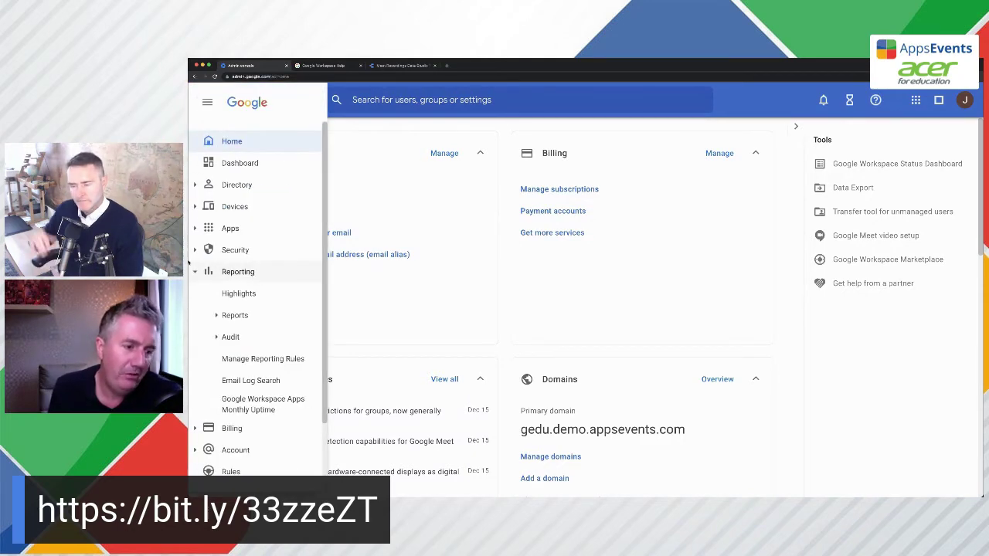
{"action": "left_click", "coordinate": [216, 338]}
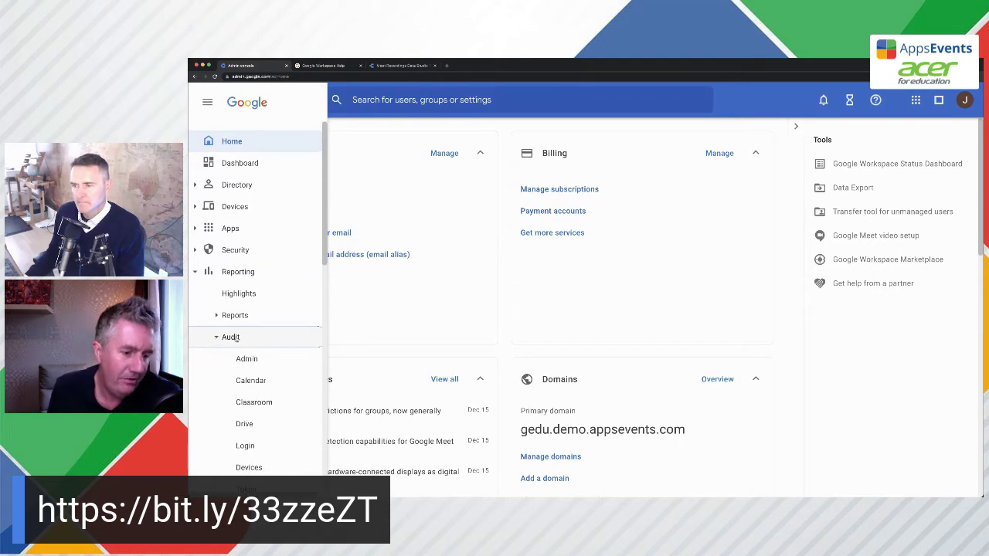
{"action": "left_click", "coordinate": [245, 424]}
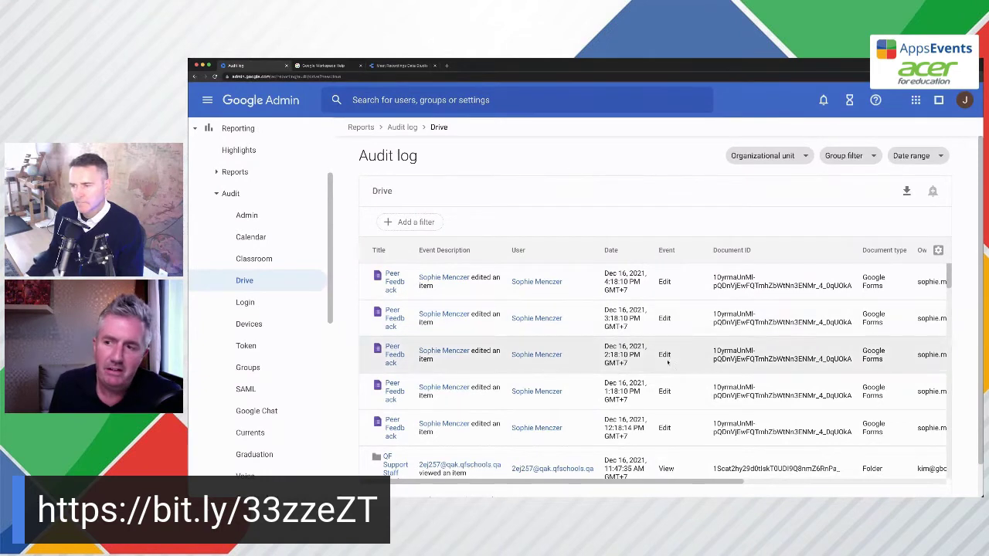
- Filter the Drive audit log by document type MP4 video
{"action": "left_click", "coordinate": [428, 222]}
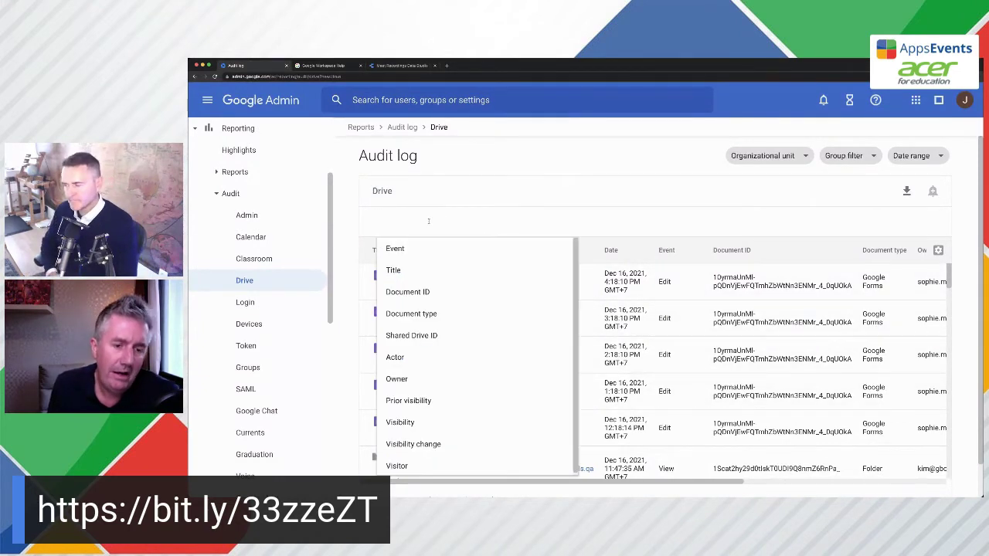
{"action": "left_click", "coordinate": [424, 315]}
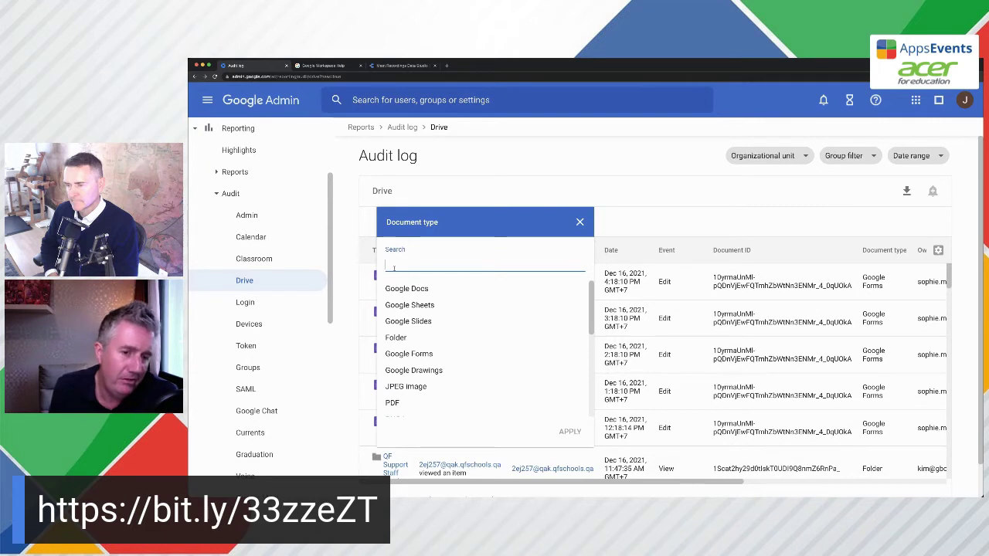
{"action": "scroll", "coordinate": [409, 305], "scroll_direction": "down", "scroll_amount": 2}
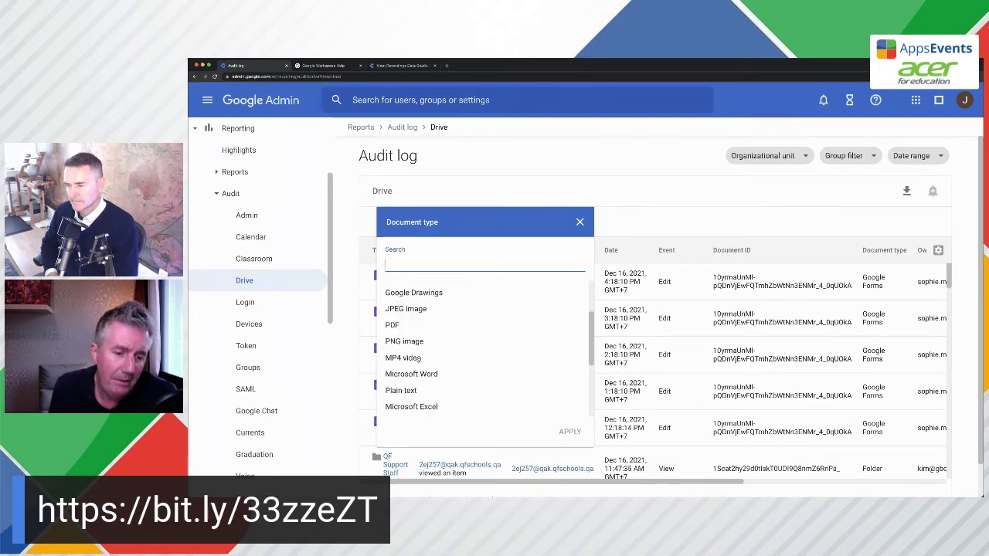
{"action": "left_click", "coordinate": [402, 358]}
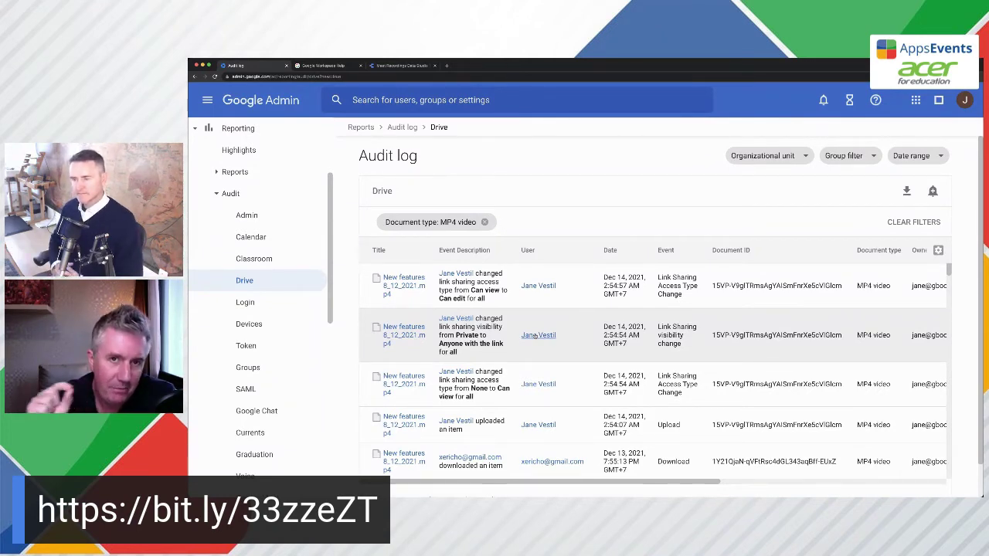
- Add a title filter containing GMT to the Drive audit log, and check its download options without exporting
{"action": "left_click", "coordinate": [550, 227]}
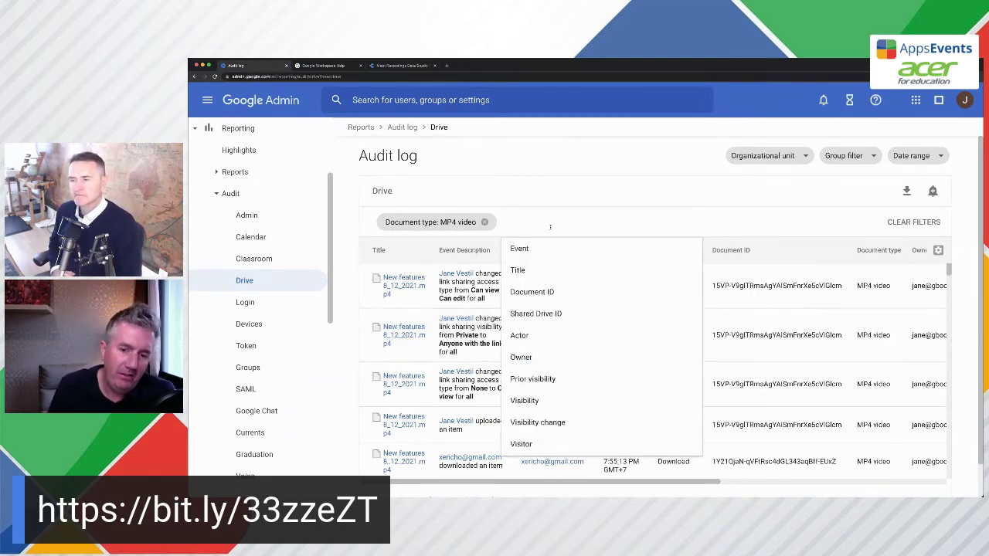
{"action": "left_click", "coordinate": [530, 272]}
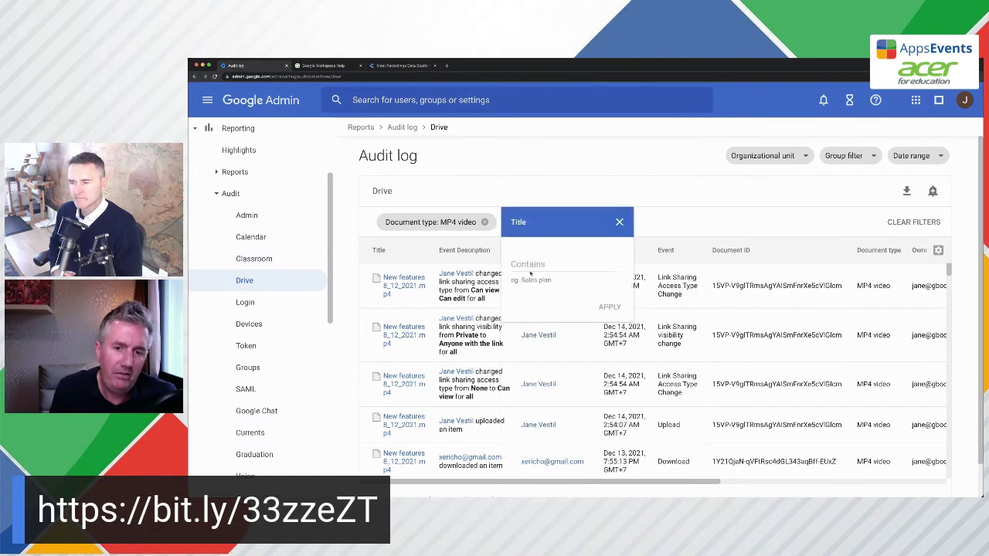
{"action": "type", "text": "GMT"}
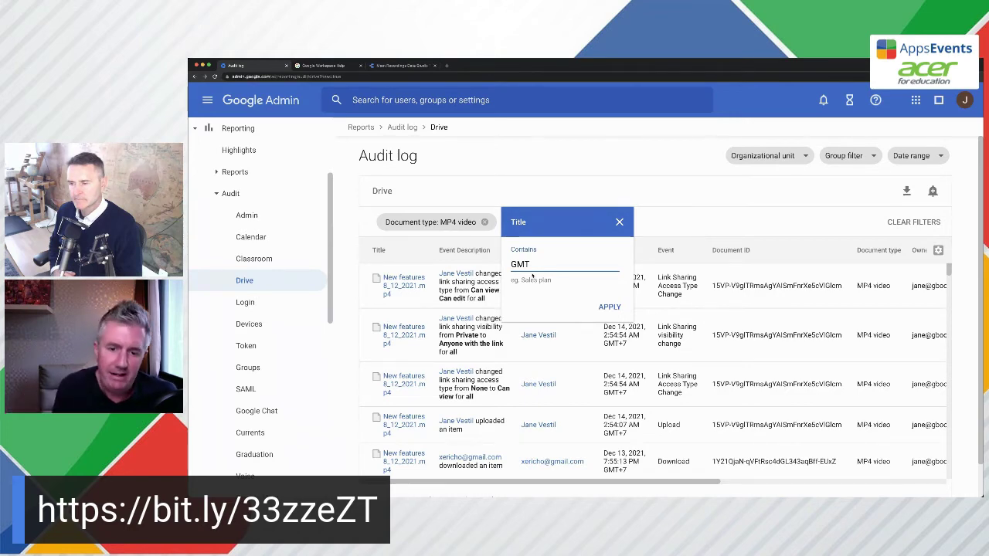
{"action": "left_click", "coordinate": [601, 307]}
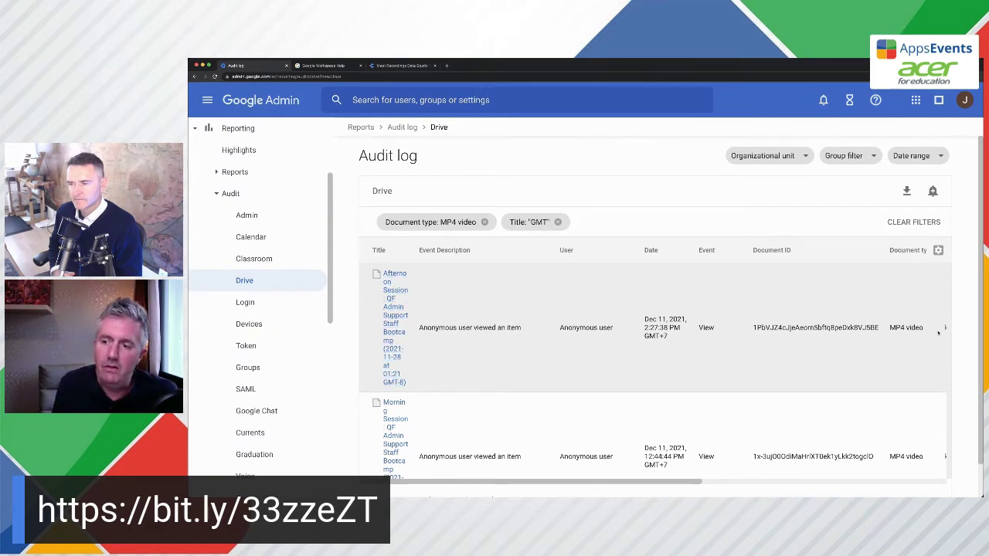
{"action": "left_click", "coordinate": [907, 191]}
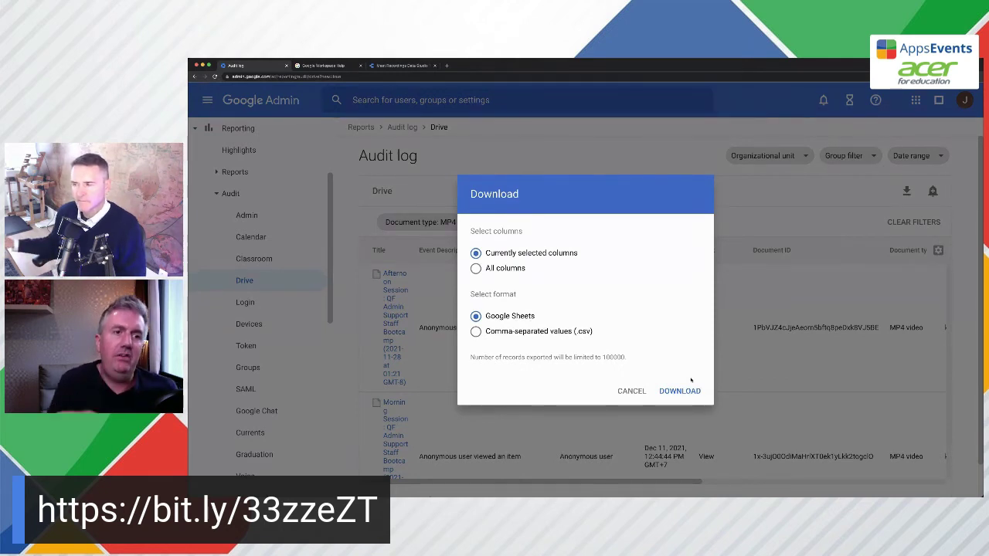
{"action": "left_click", "coordinate": [630, 391]}
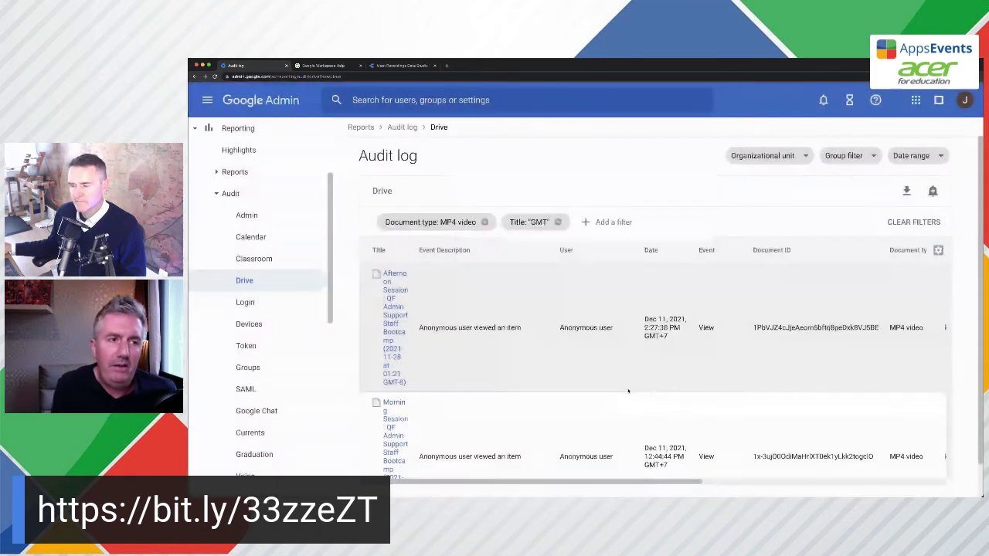
- Switch to the Google Workspace Help article on Meet recordings in Drive and read its audit log export instructions
{"action": "left_click", "coordinate": [328, 68]}
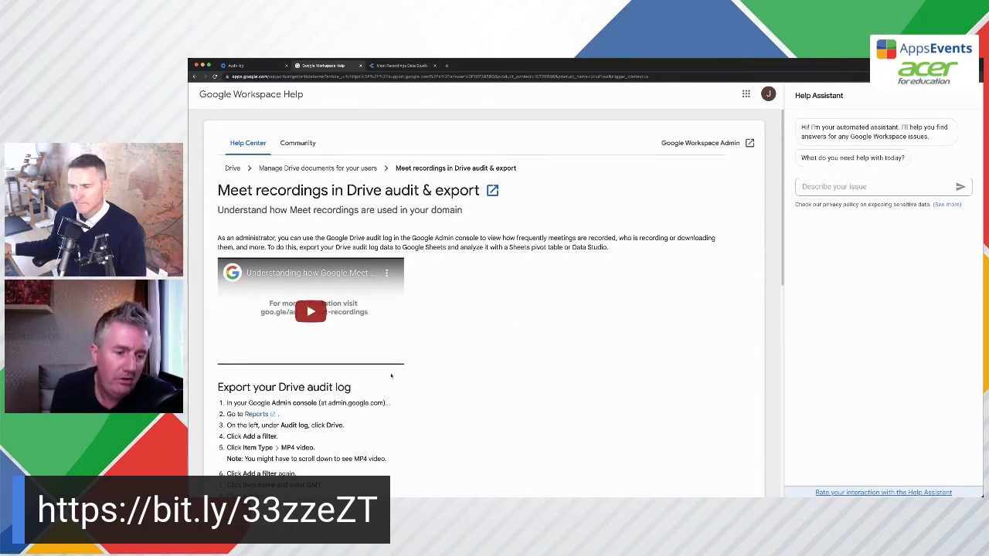
{"action": "scroll", "coordinate": [471, 373], "scroll_direction": "down", "scroll_amount": 5}
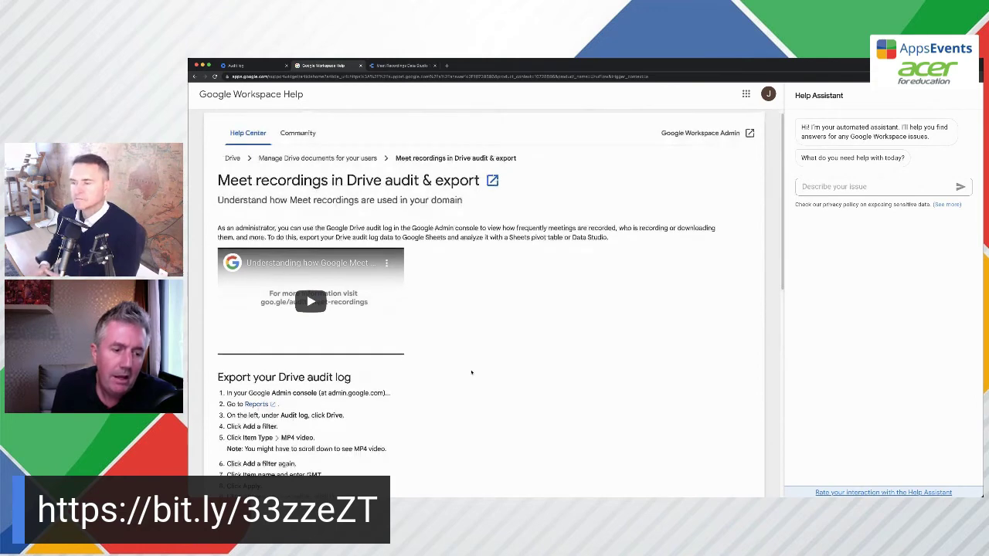
{"action": "scroll", "coordinate": [471, 373], "scroll_direction": "down", "scroll_amount": 1}
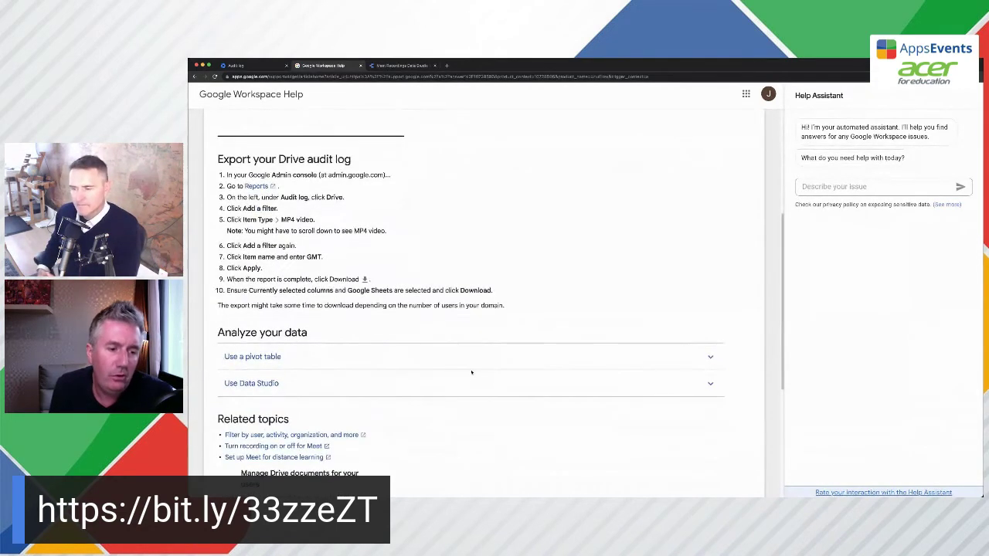
{"action": "scroll", "coordinate": [471, 373], "scroll_direction": "down", "scroll_amount": 2}
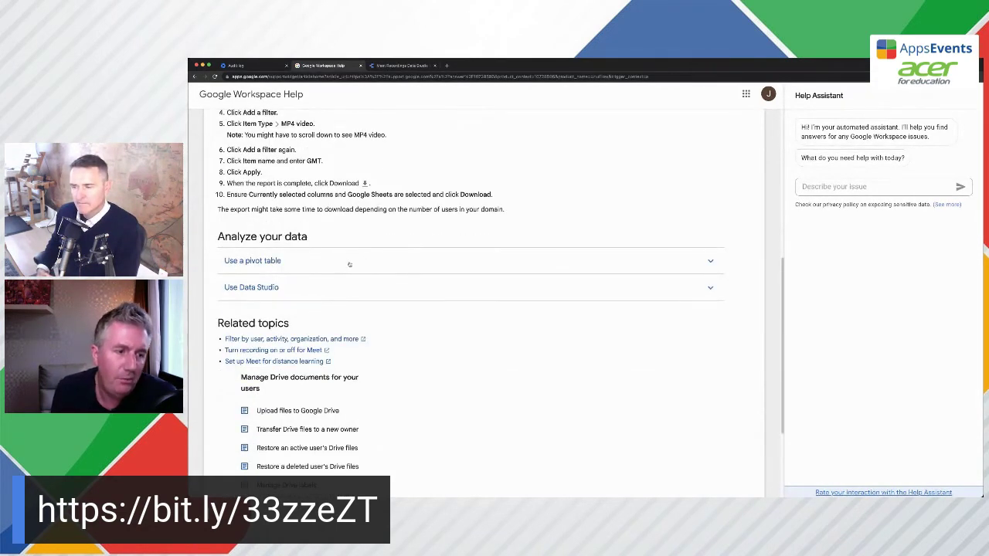
- Expand and read the article's instructions for analyzing the exported data with a pivot table and with Data Studio
{"action": "left_click", "coordinate": [702, 262]}
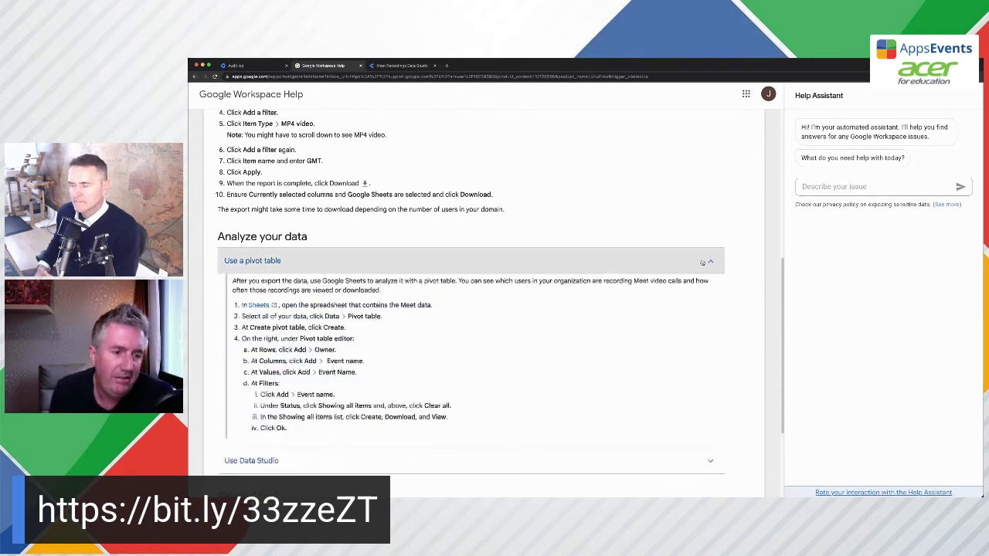
{"action": "scroll", "coordinate": [502, 346], "scroll_direction": "down", "scroll_amount": 2}
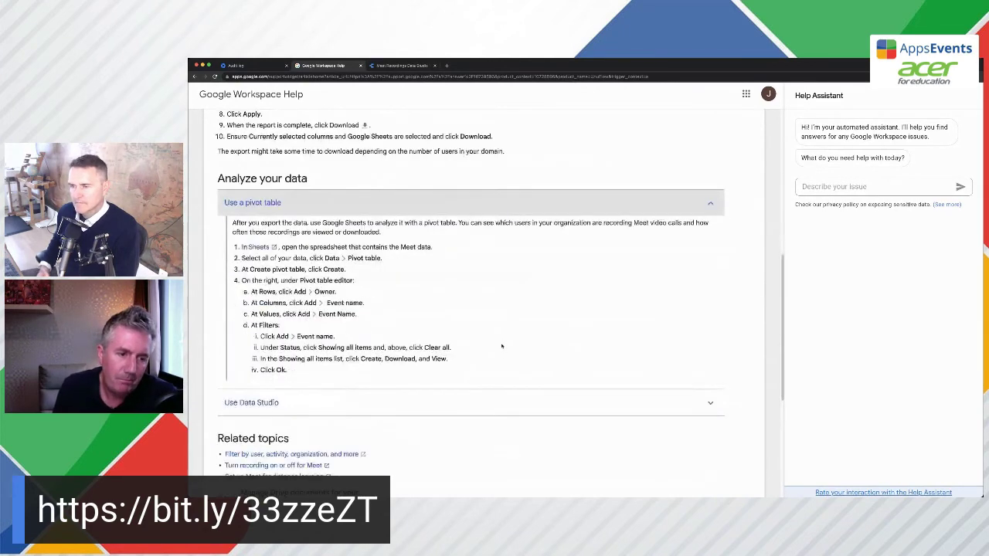
{"action": "scroll", "coordinate": [502, 346], "scroll_direction": "down", "scroll_amount": 1}
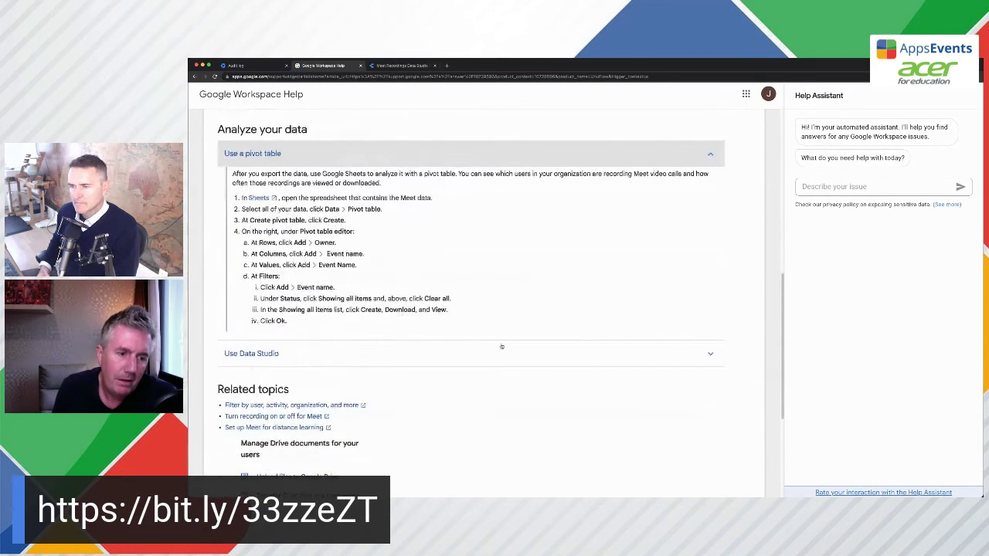
{"action": "left_click", "coordinate": [711, 355]}
{"action": "scroll", "coordinate": [564, 364], "scroll_direction": "down", "scroll_amount": 2}
{"action": "scroll", "coordinate": [566, 366], "scroll_direction": "up", "scroll_amount": 1}
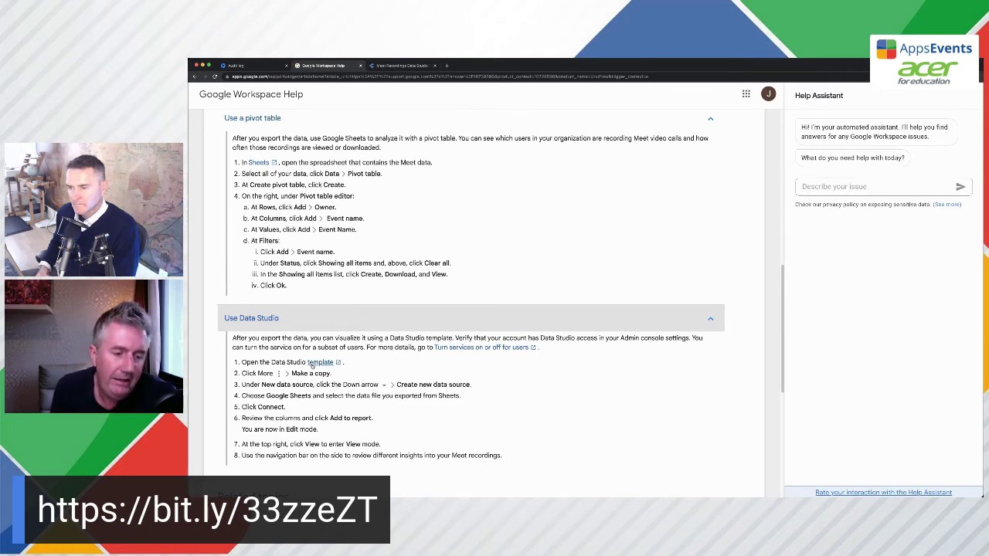
- Switch to the Meet Recordings Data Studio Template and look through its Biggest Users, Most active files and Timeline pages
{"action": "left_click", "coordinate": [400, 67]}
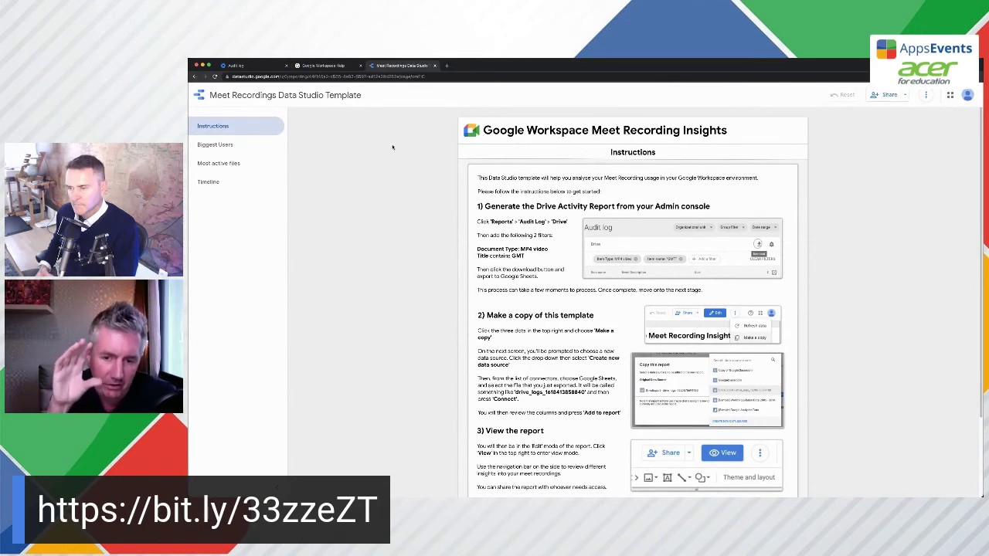
{"action": "left_click", "coordinate": [224, 145]}
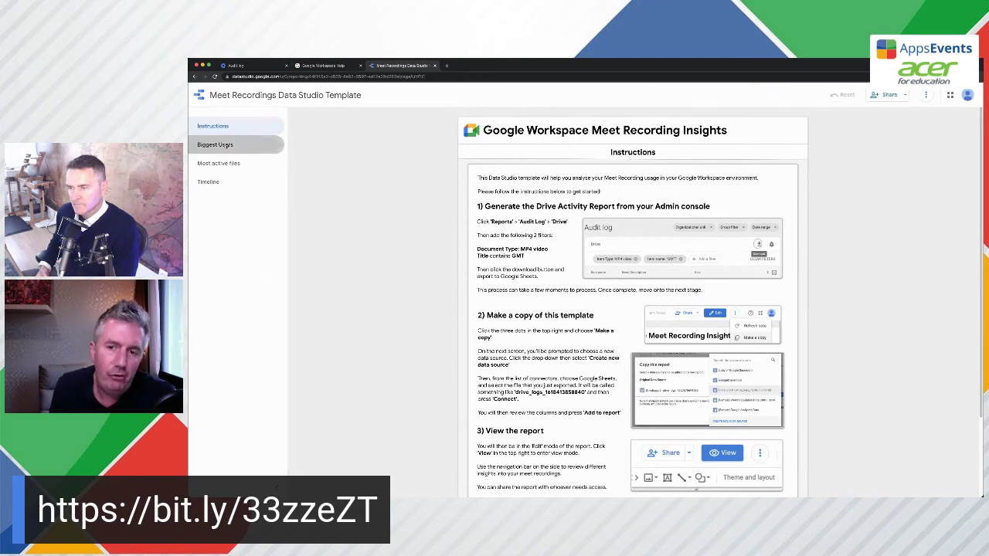
{"action": "left_click", "coordinate": [224, 163]}
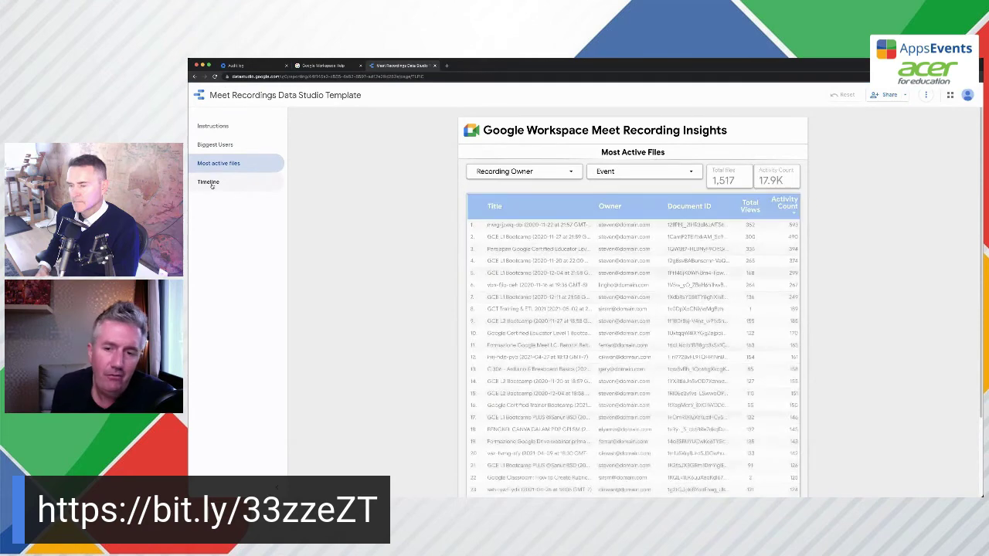
{"action": "left_click", "coordinate": [210, 183]}
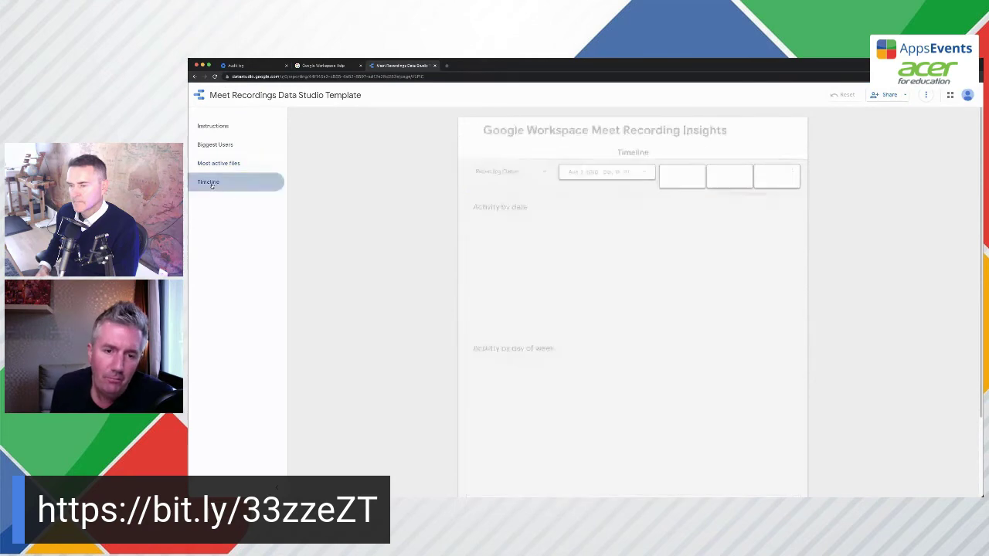
- Review the template's Biggest Users report, check the Instructions page, and return to Biggest Users
{"action": "left_click", "coordinate": [214, 144]}
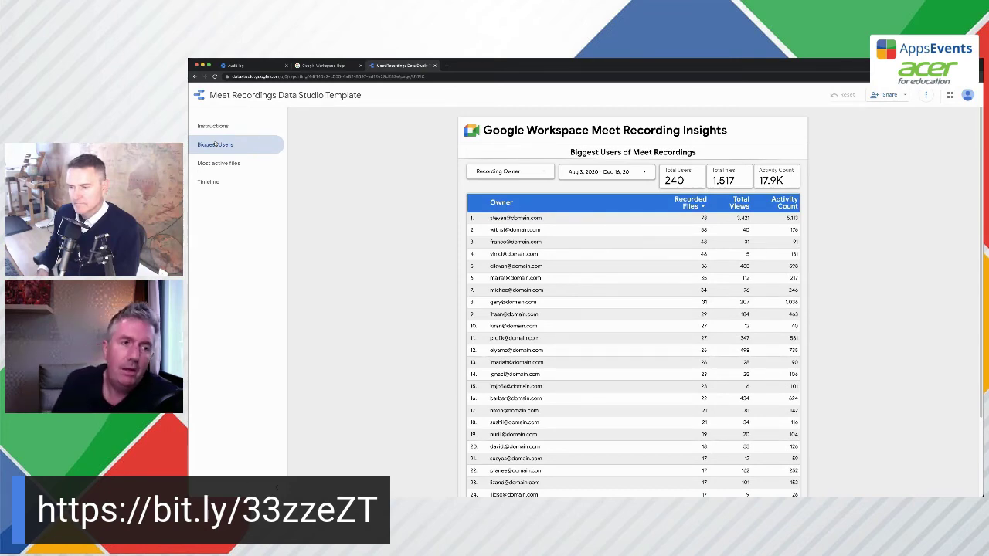
{"action": "left_click", "coordinate": [213, 126]}
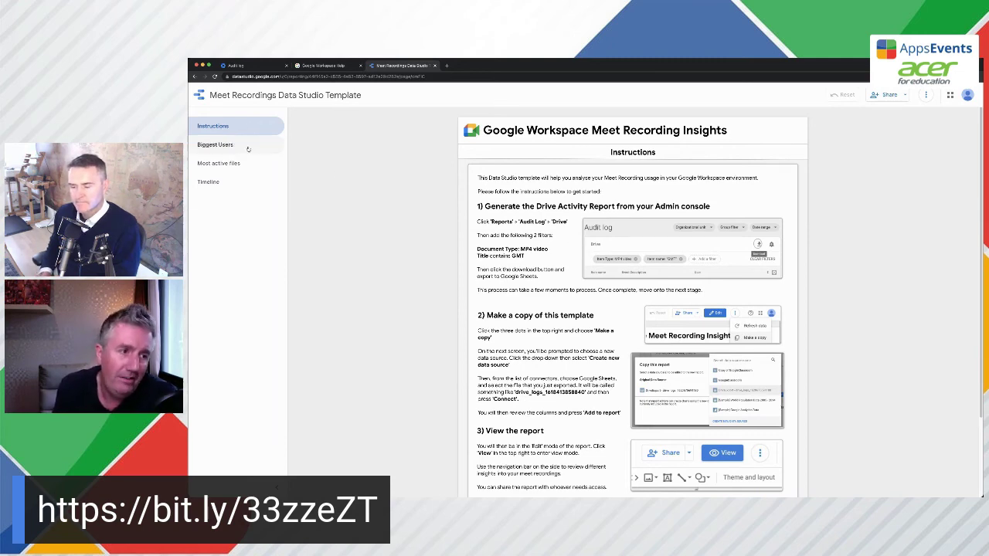
{"action": "left_click", "coordinate": [215, 145]}
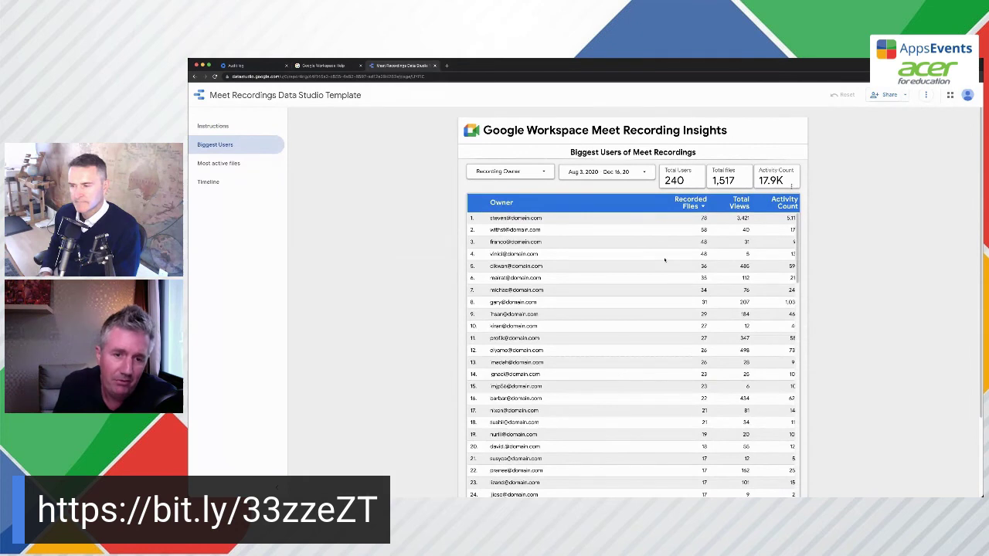